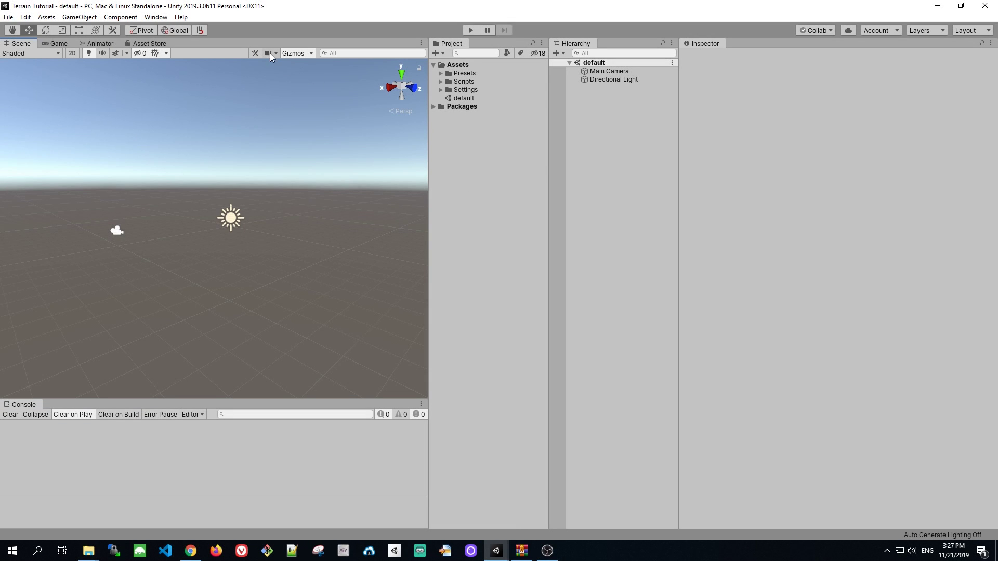
Step: Search the Asset Store for "sky dome" and open the Free HDR Sky asset's page
{"action": "left_click", "coordinate": [147, 44]}
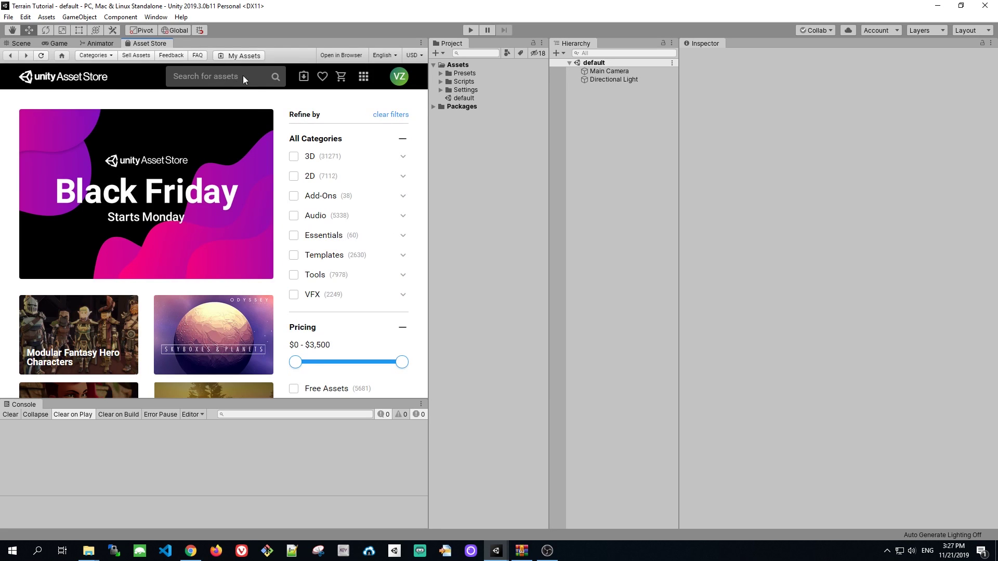
{"action": "left_click", "coordinate": [244, 79]}
{"action": "type", "text": "sky dome"}
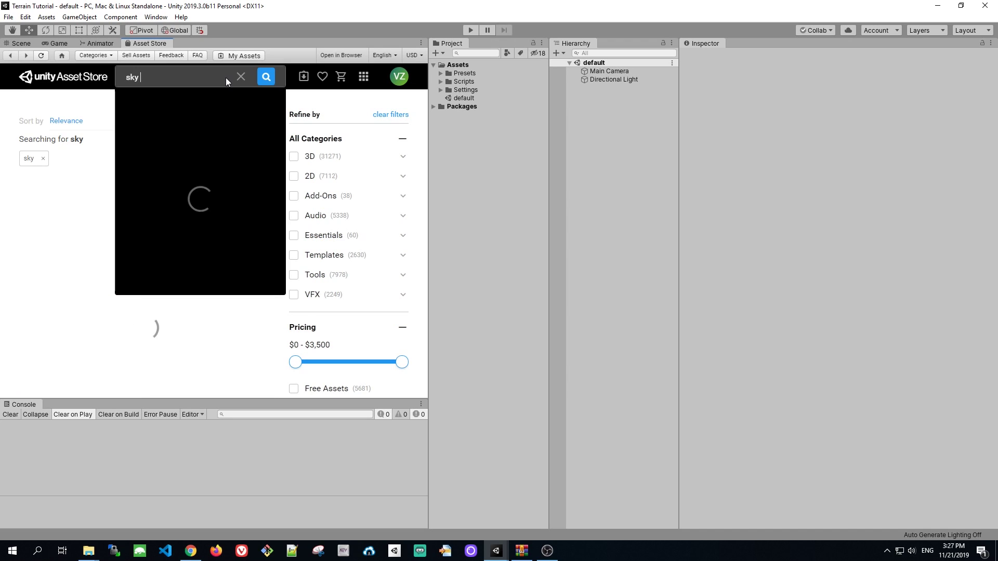
{"action": "left_click", "coordinate": [40, 97]}
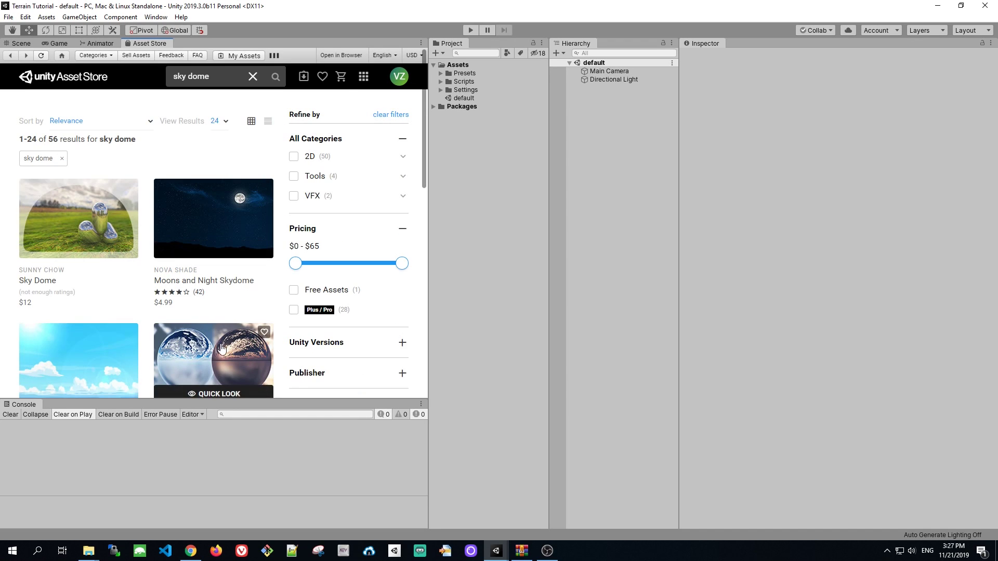
{"action": "scroll", "coordinate": [222, 348], "scroll_direction": "down", "scroll_amount": 1}
{"action": "left_click", "coordinate": [187, 373]}
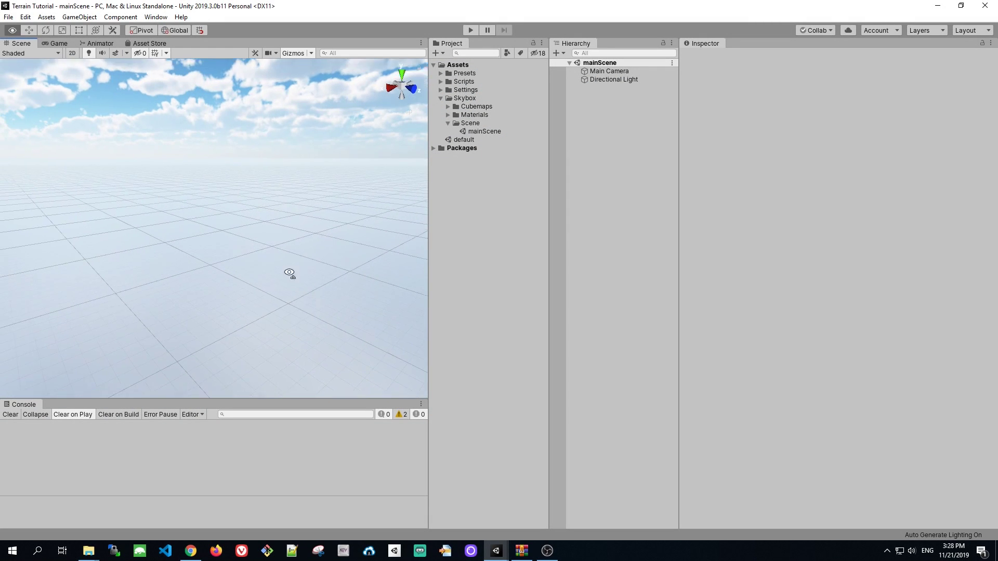
Step: Add the Simple Camera Controller script to the Main Camera
{"action": "right_click_drag", "start_coordinate": [289, 272], "coordinate": [323, 254]}
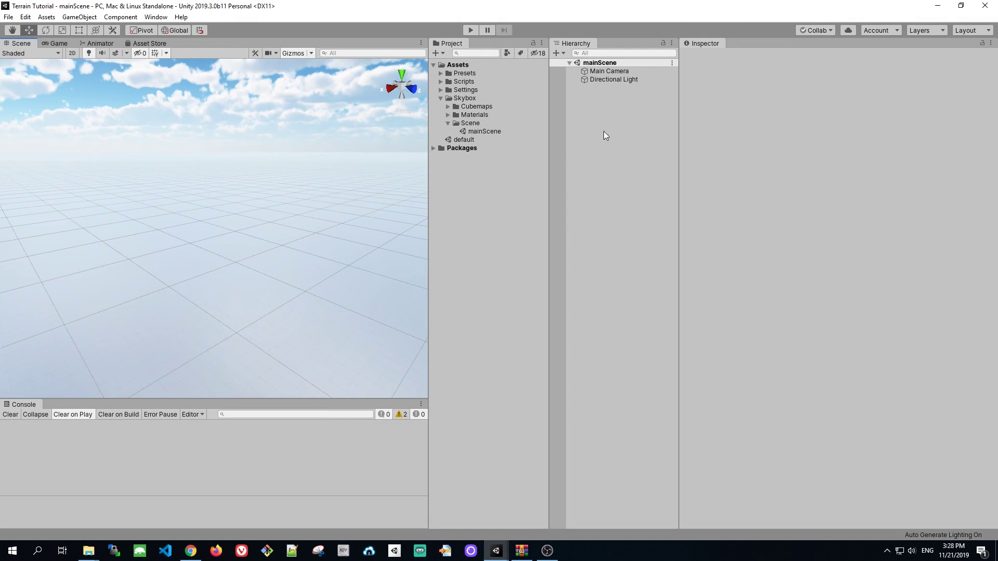
{"action": "left_click", "coordinate": [611, 71]}
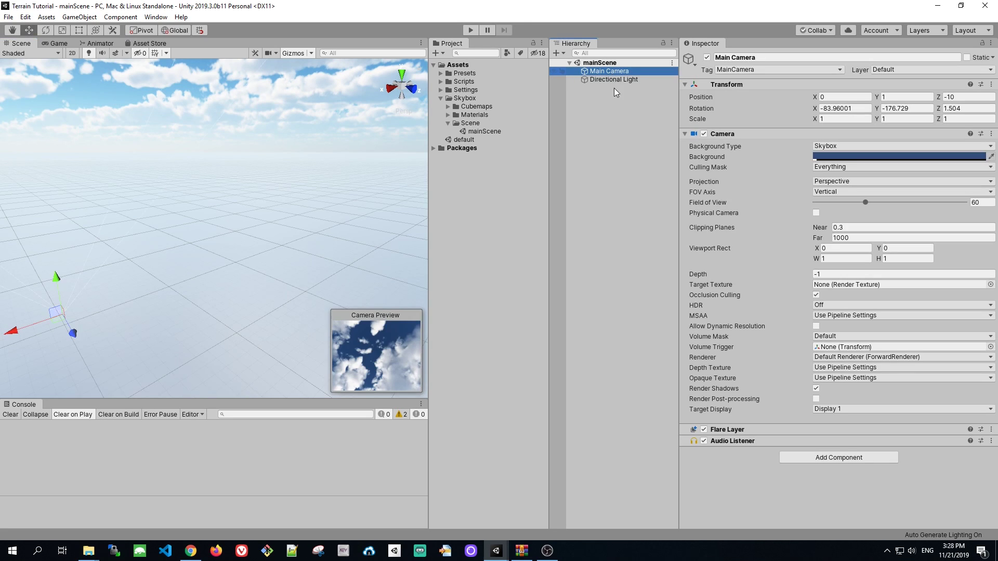
{"action": "left_click", "coordinate": [815, 458]}
{"action": "left_click", "coordinate": [840, 408]}
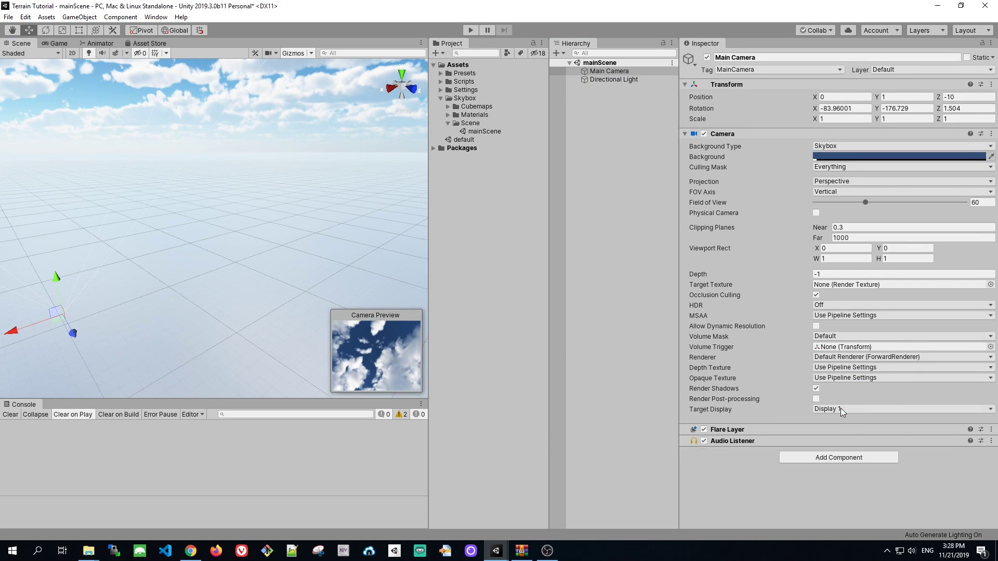
Step: Set both Position Lerp Time and Rotation Lerp Time of the Simple Camera Controller to 0.5
{"action": "scroll", "coordinate": [885, 469], "scroll_direction": "down", "scroll_amount": 1}
{"action": "left_click", "coordinate": [975, 452]}
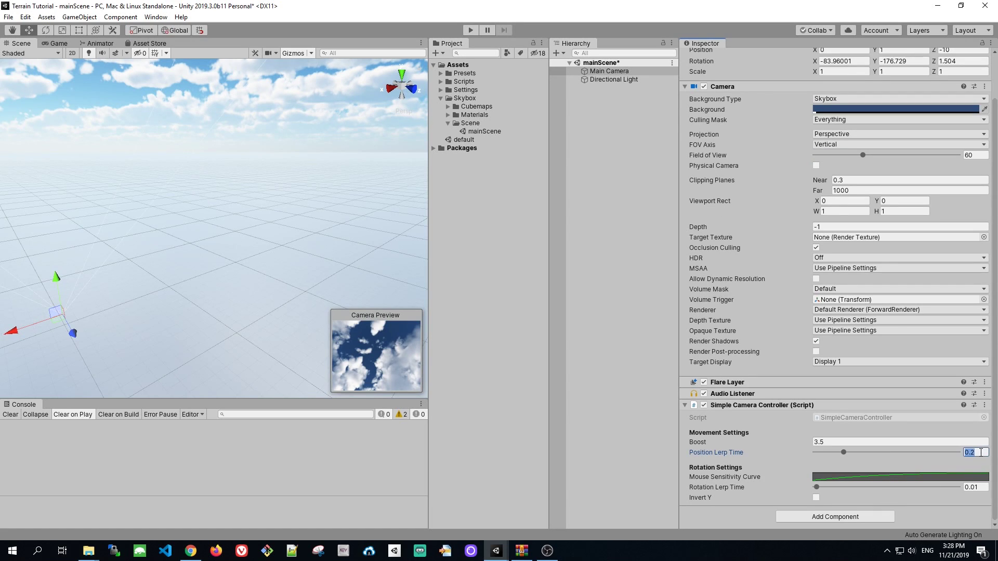
{"action": "type", "text": "0.5"}
{"action": "left_click", "coordinate": [982, 487]}
{"action": "type", "text": "0.5"}
Step: Apply the ease-out preset to the camera controller's Mouse Sensitivity Curve, and collapse the script's settings
{"action": "left_click", "coordinate": [907, 477]}
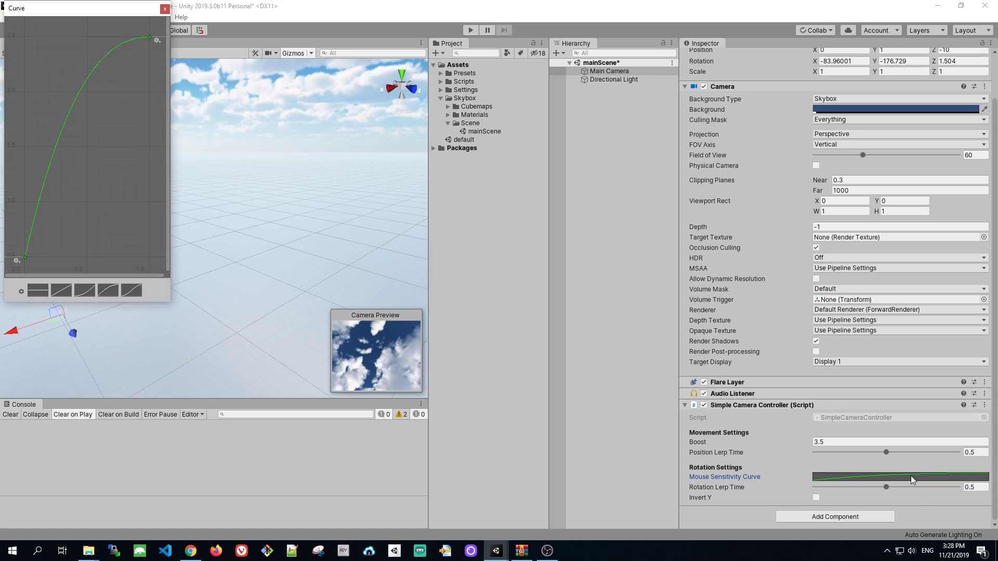
{"action": "left_click", "coordinate": [109, 295]}
{"action": "left_click", "coordinate": [165, 10]}
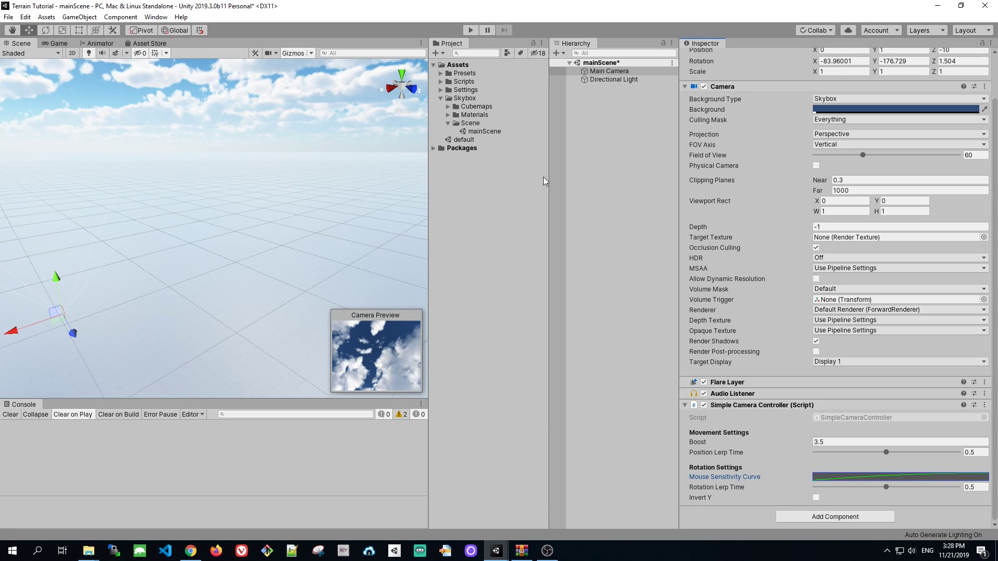
{"action": "left_click", "coordinate": [685, 405]}
{"action": "left_click", "coordinate": [619, 184]}
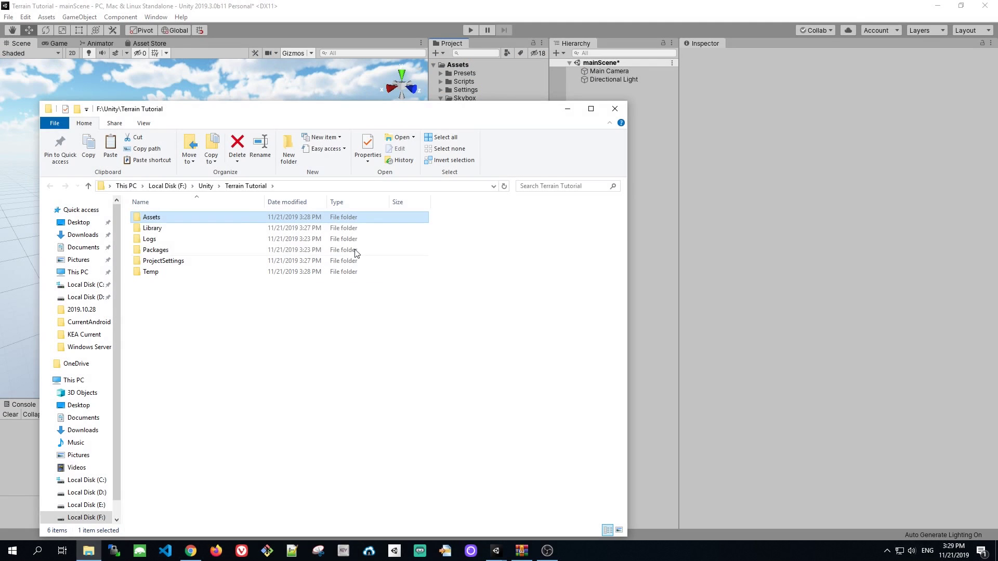
Step: Add the Textures folder to the project's Assets folder in File Explorer, and check its contents back in Unity
{"action": "double_click", "coordinate": [301, 219]}
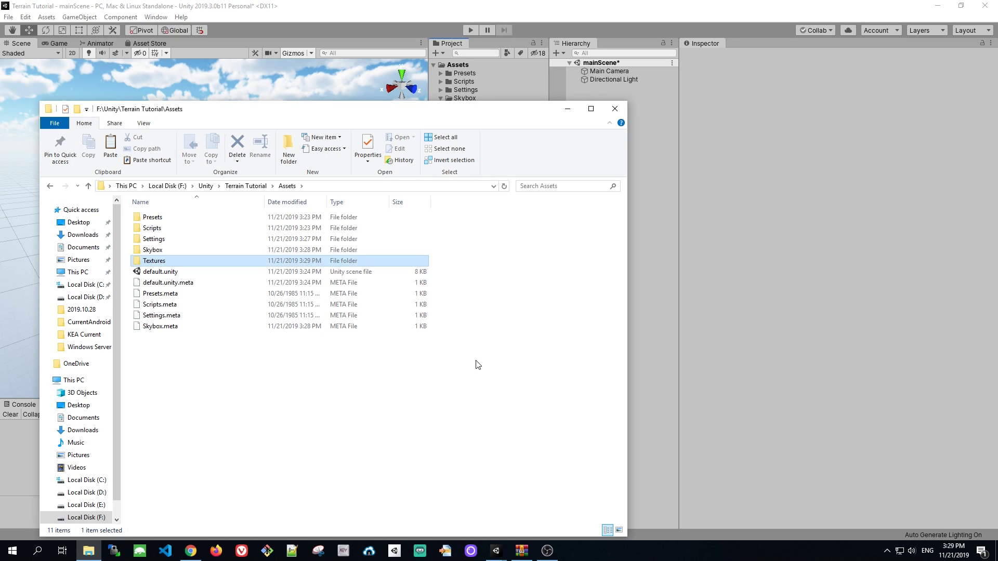
{"action": "left_click", "coordinate": [775, 325]}
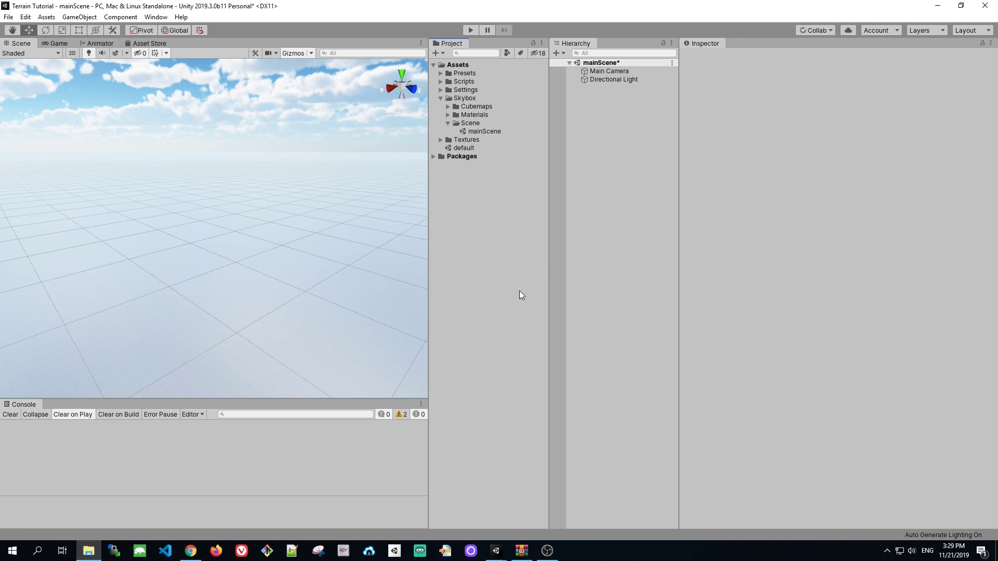
{"action": "left_click", "coordinate": [441, 139]}
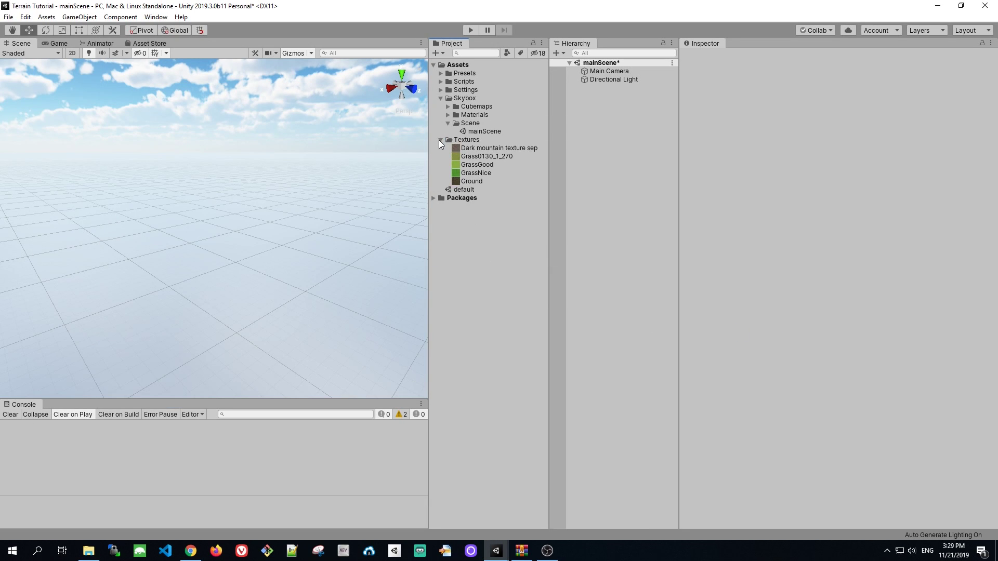
{"action": "left_click", "coordinate": [441, 139]}
{"action": "left_click", "coordinate": [441, 98]}
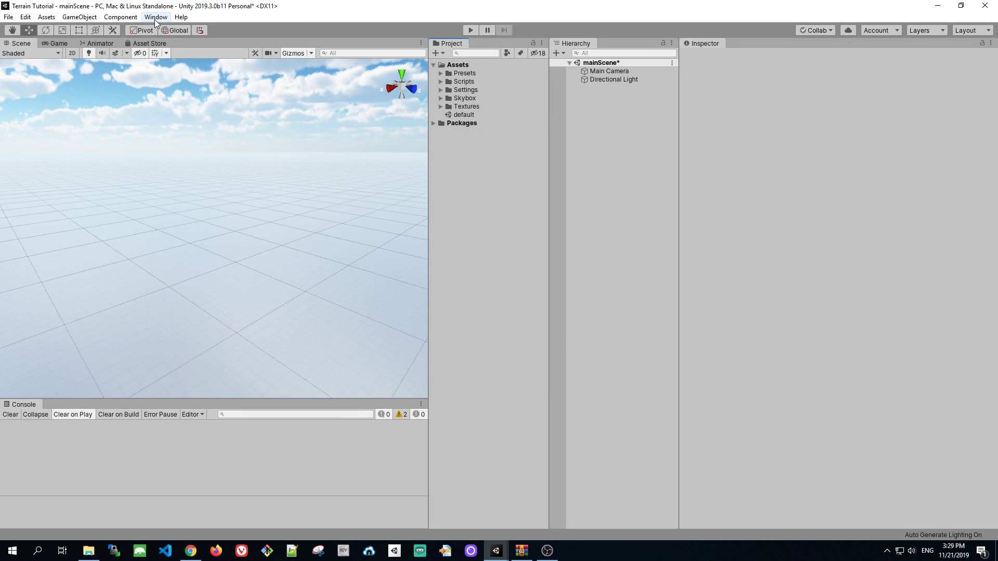
Step: Install the Terrain Tools preview package, version 2.0.2, through the Package Manager by filtering for "terr"
{"action": "left_click", "coordinate": [151, 17]}
{"action": "left_click", "coordinate": [151, 17]}
{"action": "left_click", "coordinate": [152, 17]}
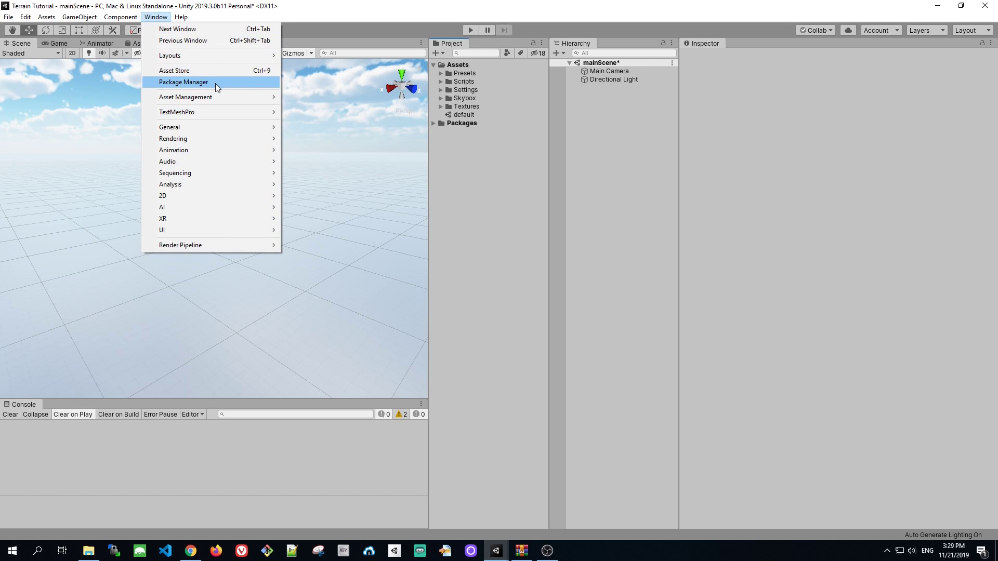
{"action": "left_click", "coordinate": [215, 82]}
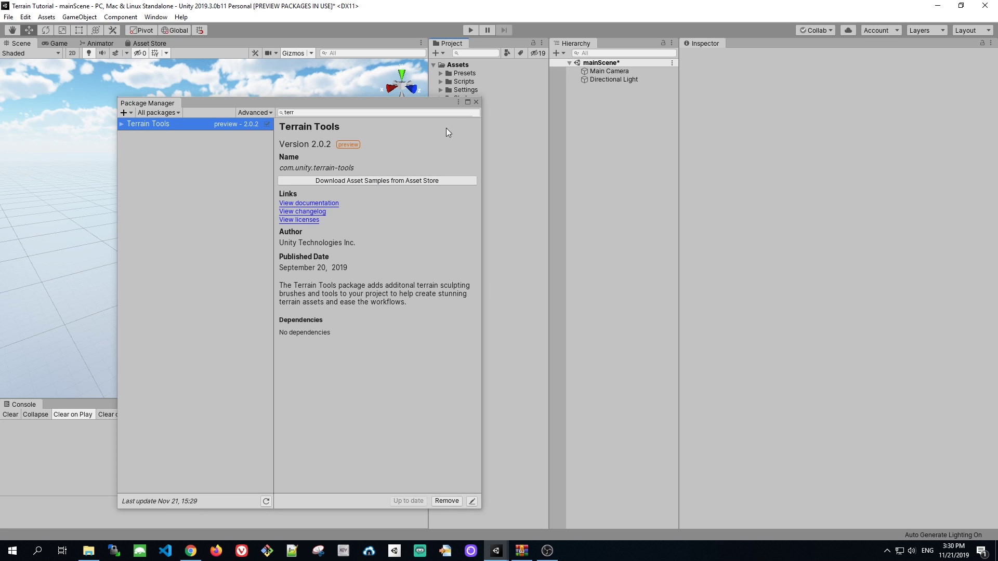
{"action": "left_click", "coordinate": [476, 102]}
Step: Search the Asset Store for "terrain tools" and browse the results
{"action": "left_click", "coordinate": [155, 43]}
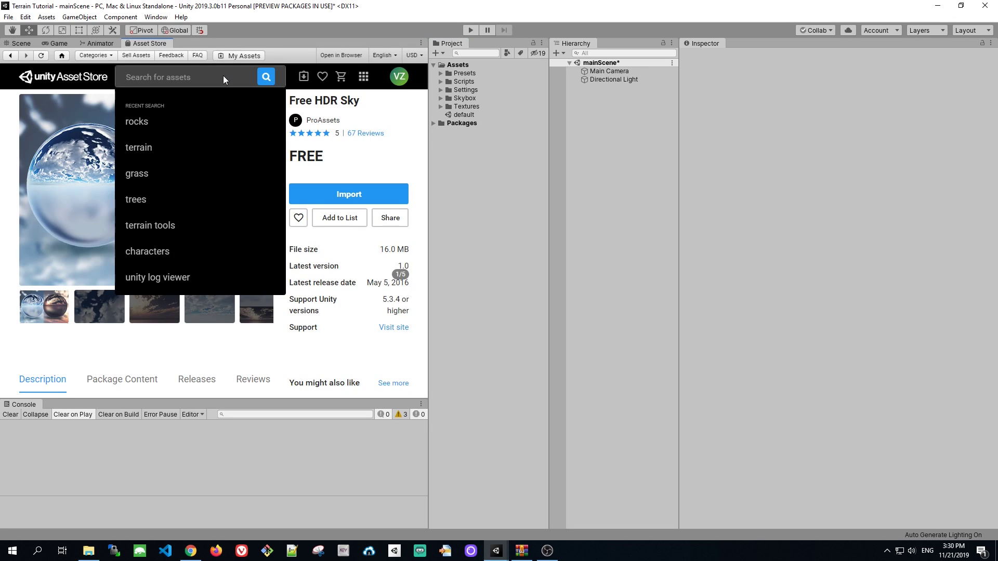
{"action": "type", "text": "terrain tools"}
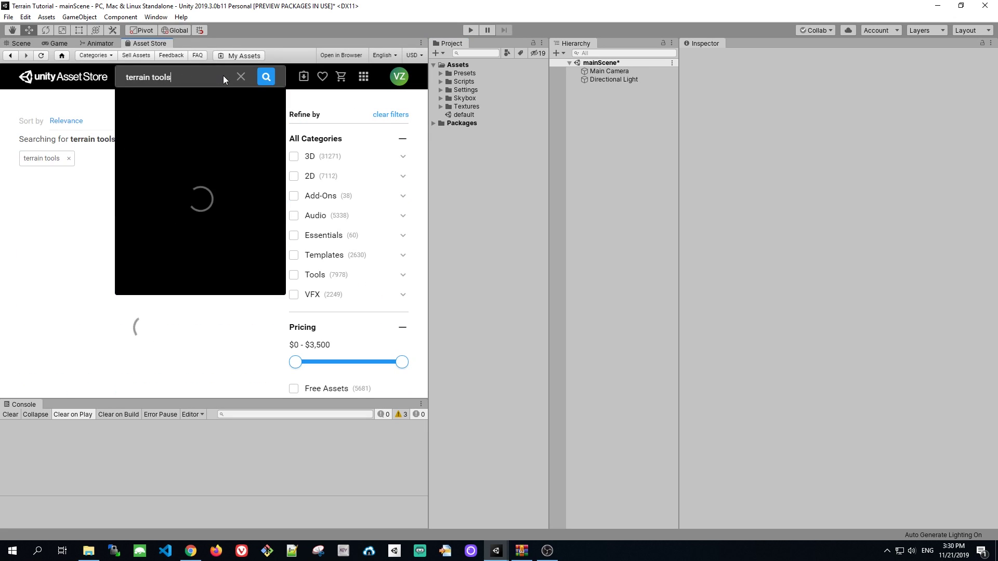
{"action": "key", "text": "Return"}
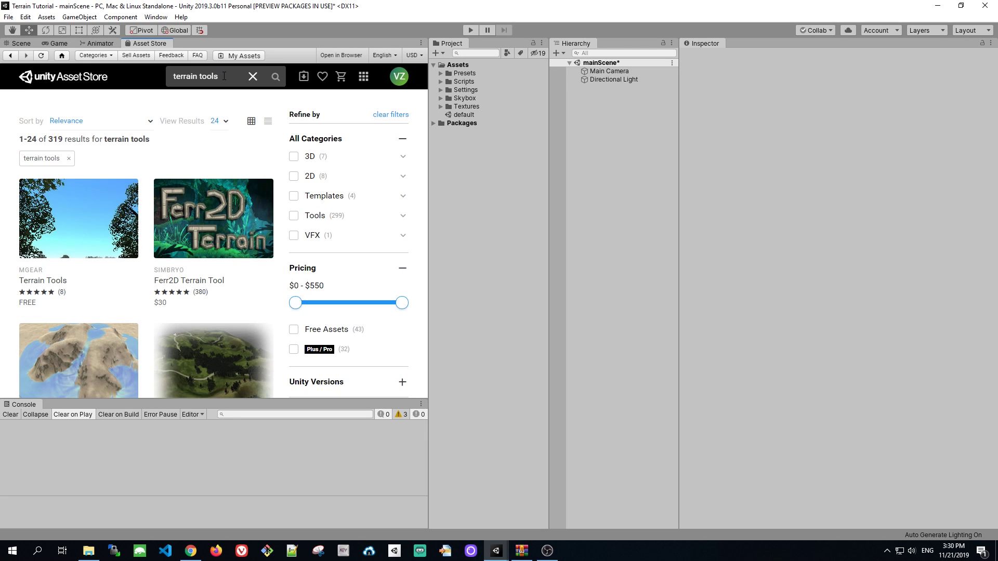
{"action": "scroll", "coordinate": [198, 192], "scroll_direction": "down", "scroll_amount": 4}
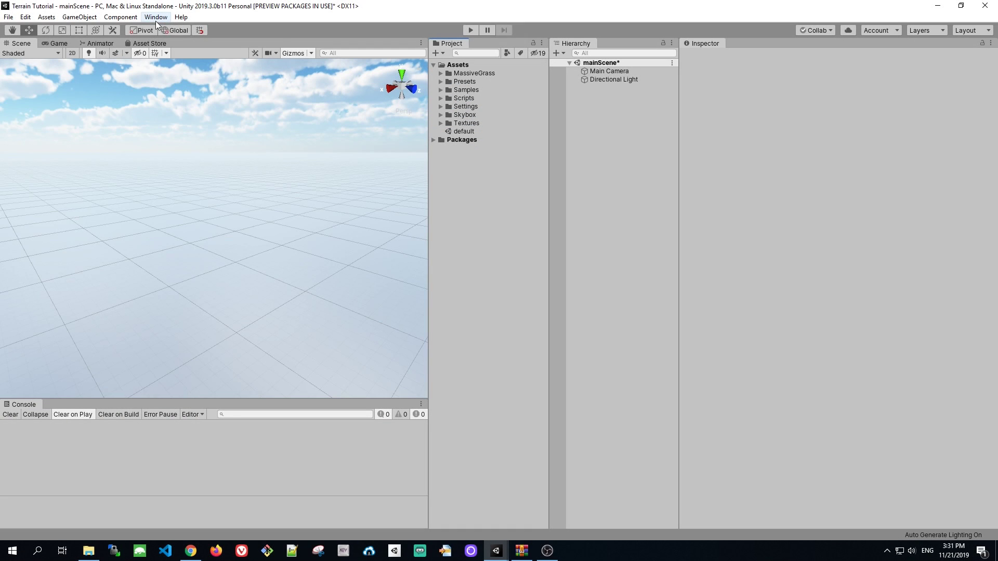
Step: Search the Asset Store for "trees" and import the Free Trees asset into the project
{"action": "left_click", "coordinate": [156, 17]}
{"action": "left_click", "coordinate": [178, 80]}
{"action": "left_click", "coordinate": [240, 69]}
{"action": "left_click", "coordinate": [135, 199]}
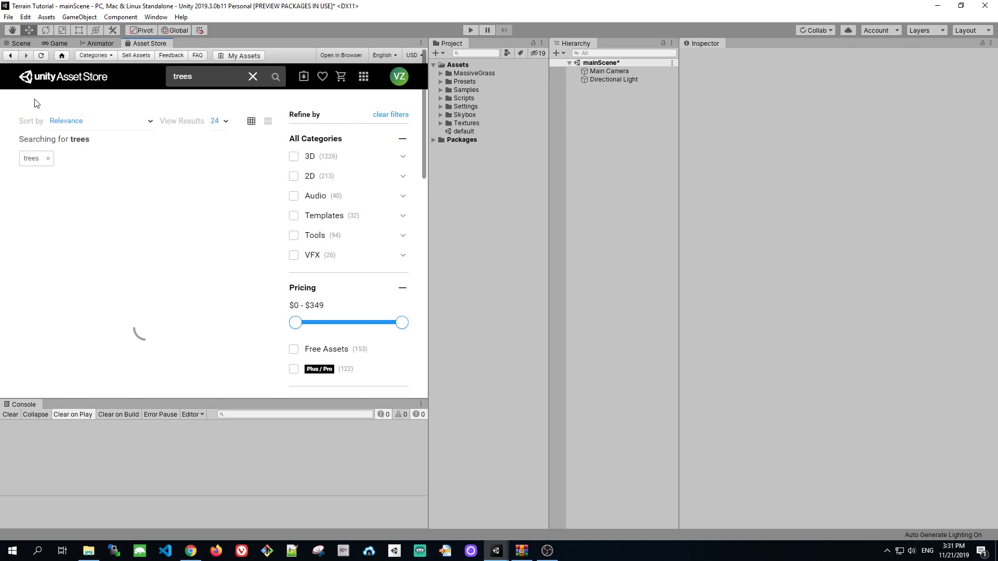
{"action": "scroll", "coordinate": [216, 188], "scroll_direction": "down", "scroll_amount": 3}
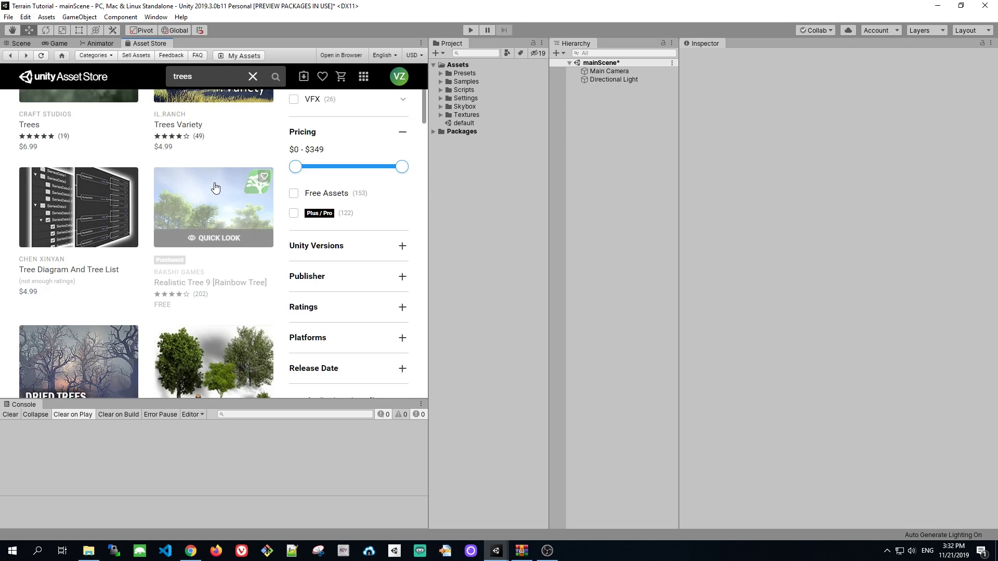
{"action": "scroll", "coordinate": [213, 189], "scroll_direction": "down", "scroll_amount": 3}
{"action": "left_click", "coordinate": [39, 323]}
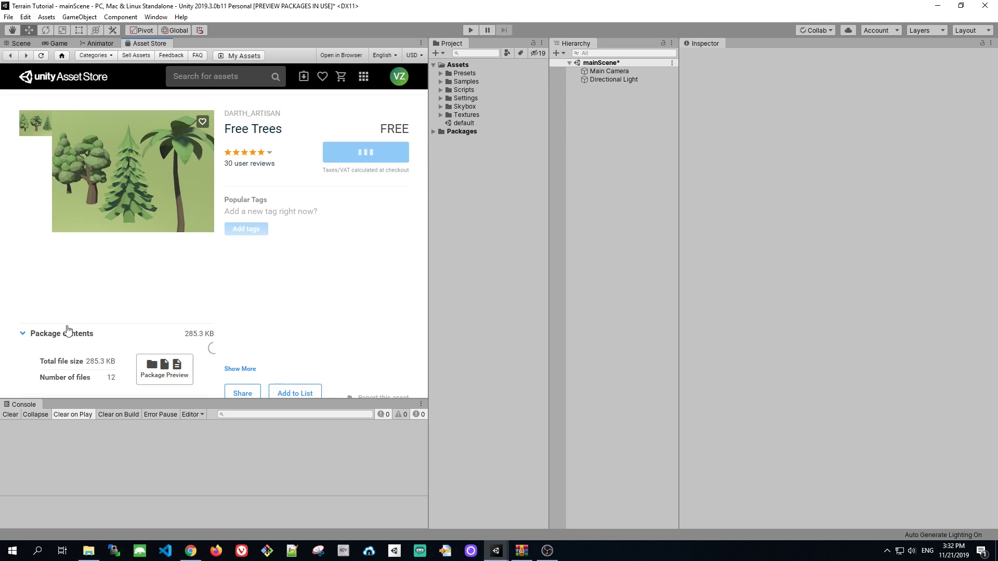
{"action": "left_click", "coordinate": [342, 244]}
{"action": "left_click", "coordinate": [456, 488]}
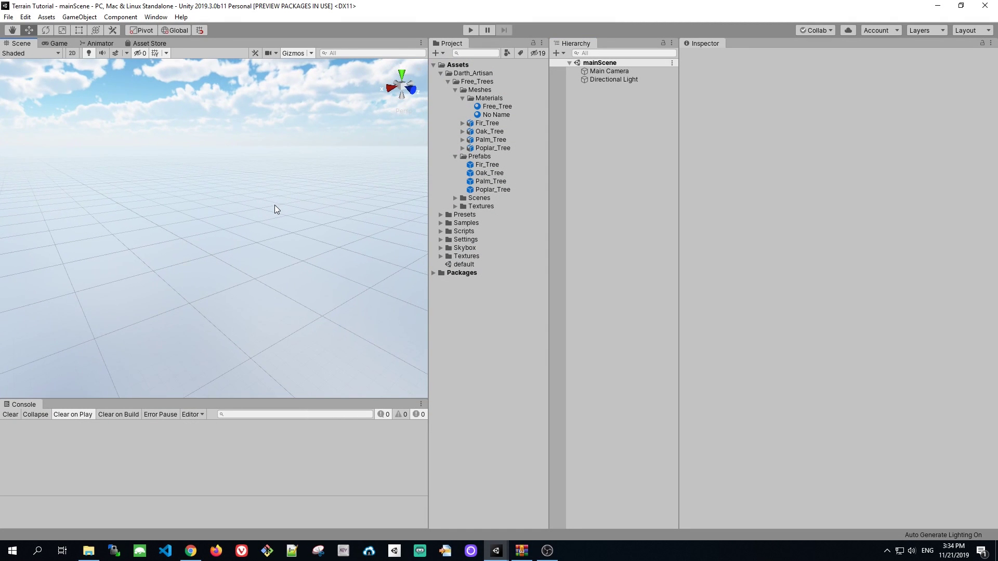
Step: Create a single-tile terrain 500 m wide, 500 m long and 500 m high with the Terrain Toolbox
{"action": "right_click_drag", "start_coordinate": [276, 205], "coordinate": [267, 274]}
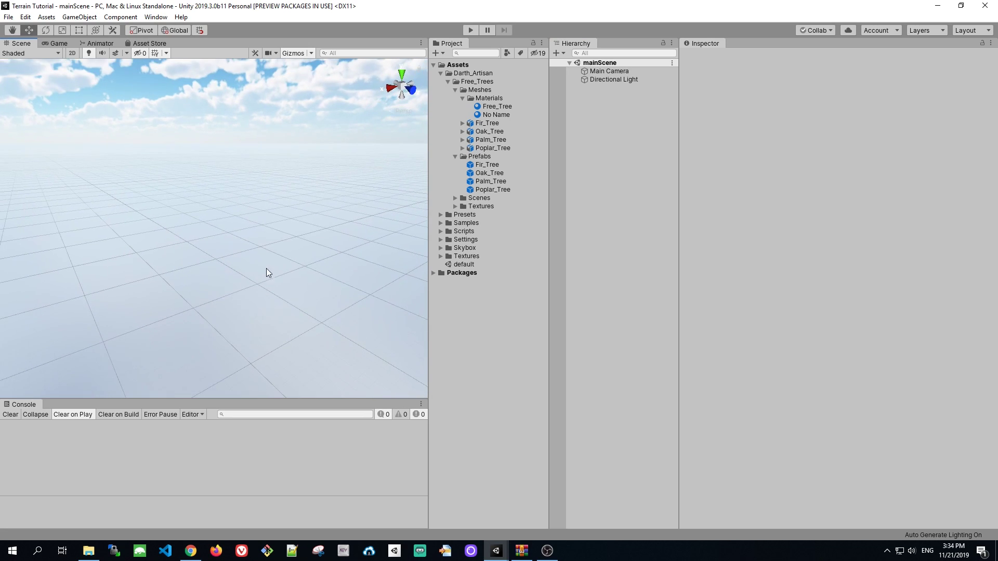
{"action": "left_click", "coordinate": [156, 17]}
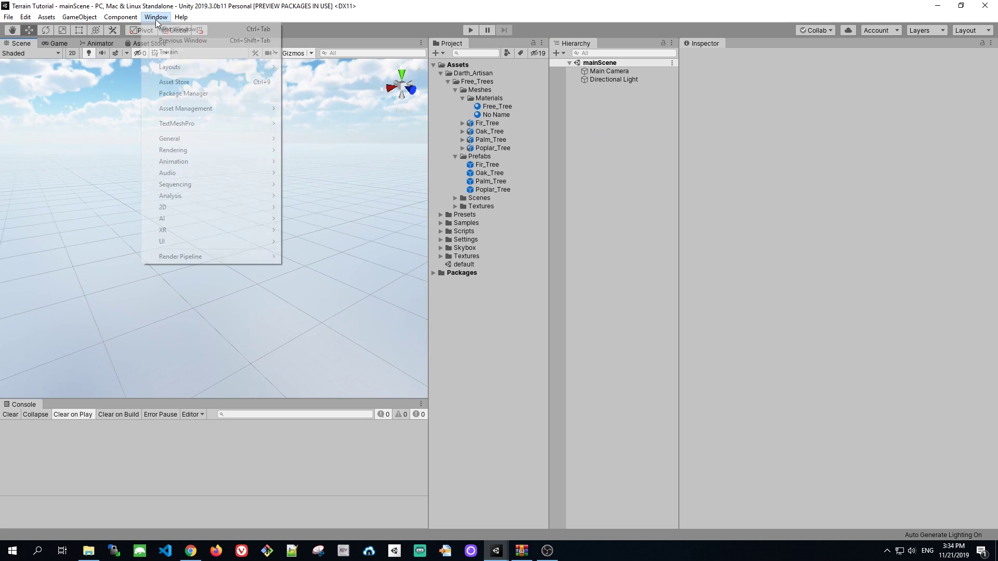
{"action": "mouse_move", "coordinate": [263, 54]}
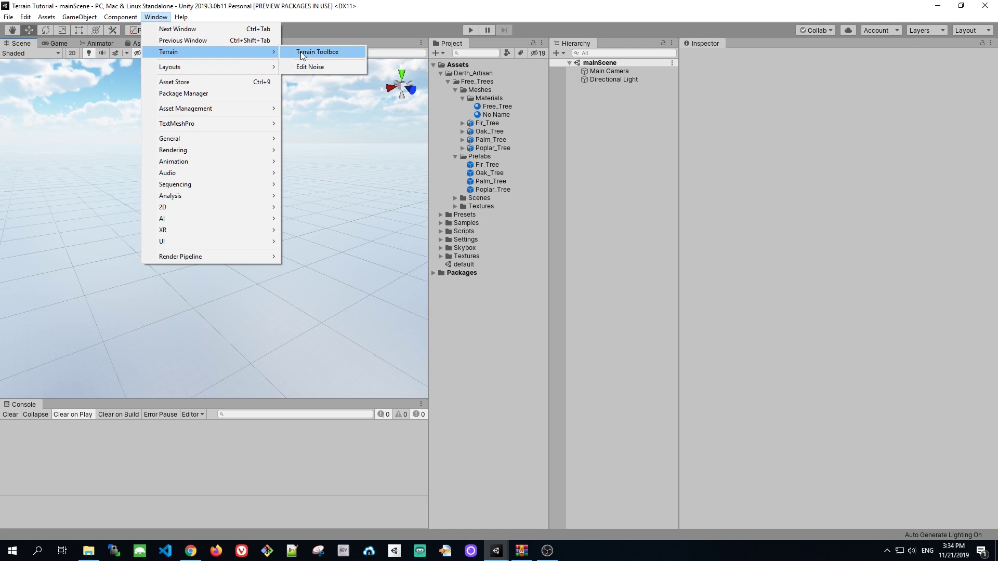
{"action": "left_click", "coordinate": [333, 52]}
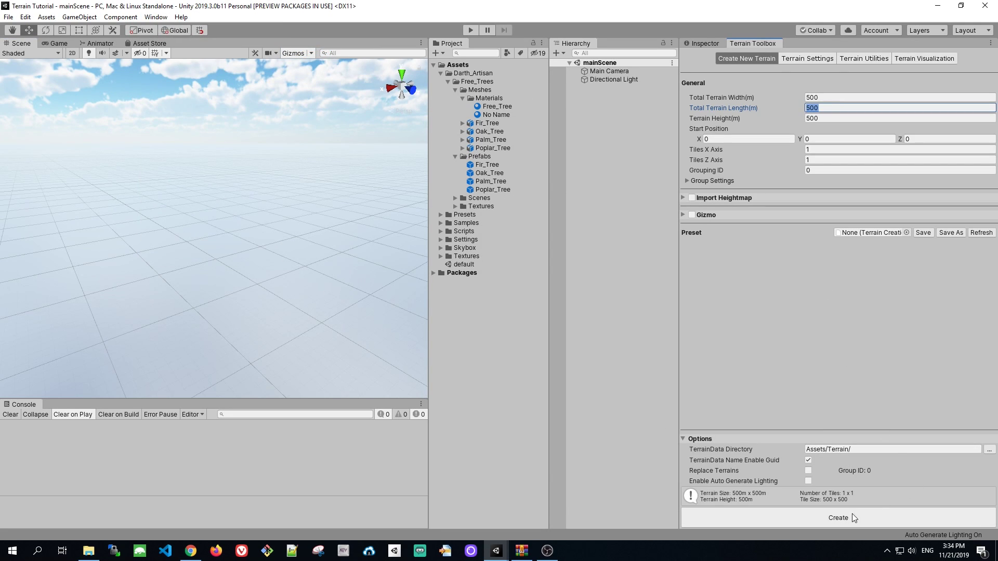
{"action": "left_click", "coordinate": [849, 514]}
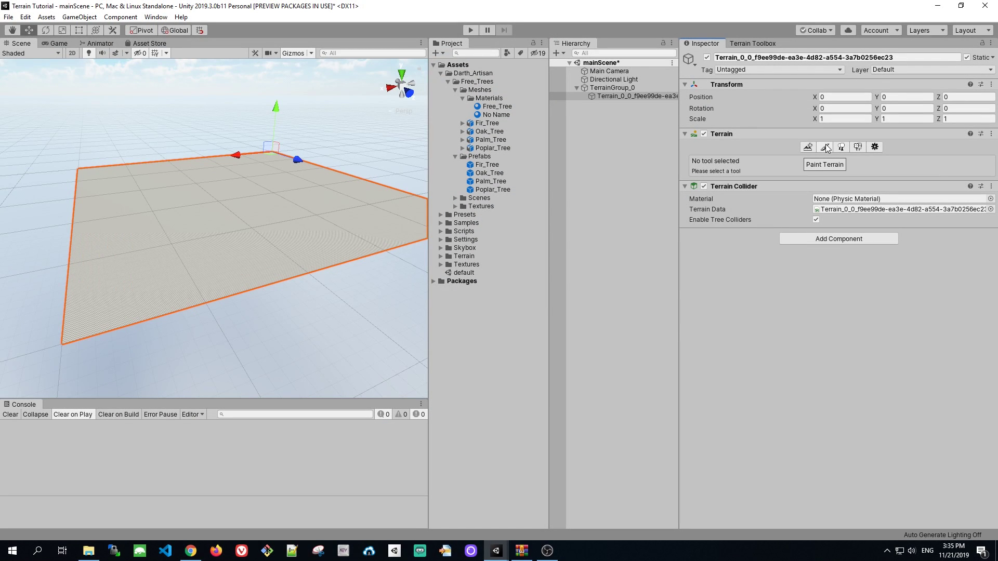
Step: Activate Paint Texture for the new terrain and expand its Material and Layers settings
{"action": "left_click", "coordinate": [825, 147]}
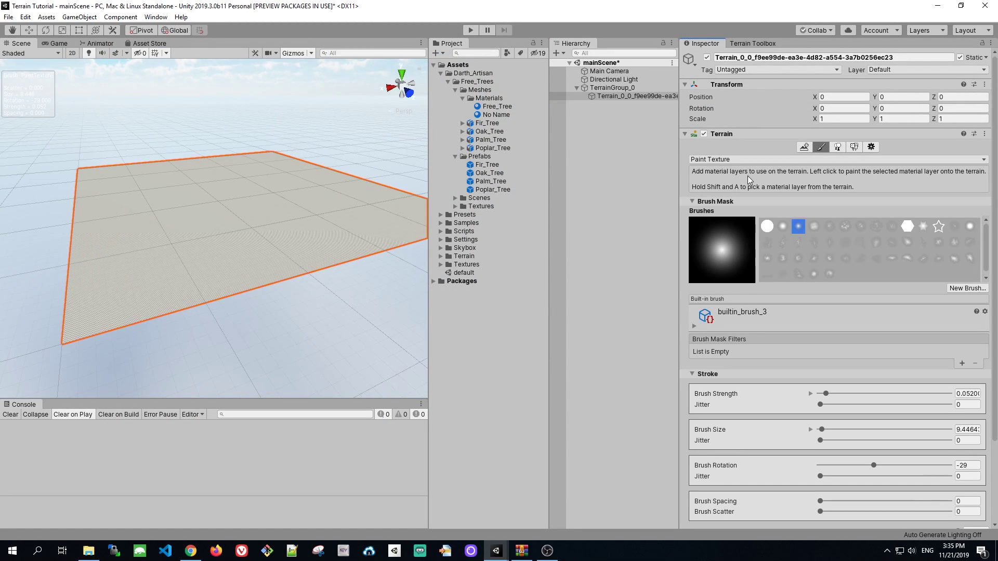
{"action": "scroll", "coordinate": [785, 360], "scroll_direction": "down", "scroll_amount": 3}
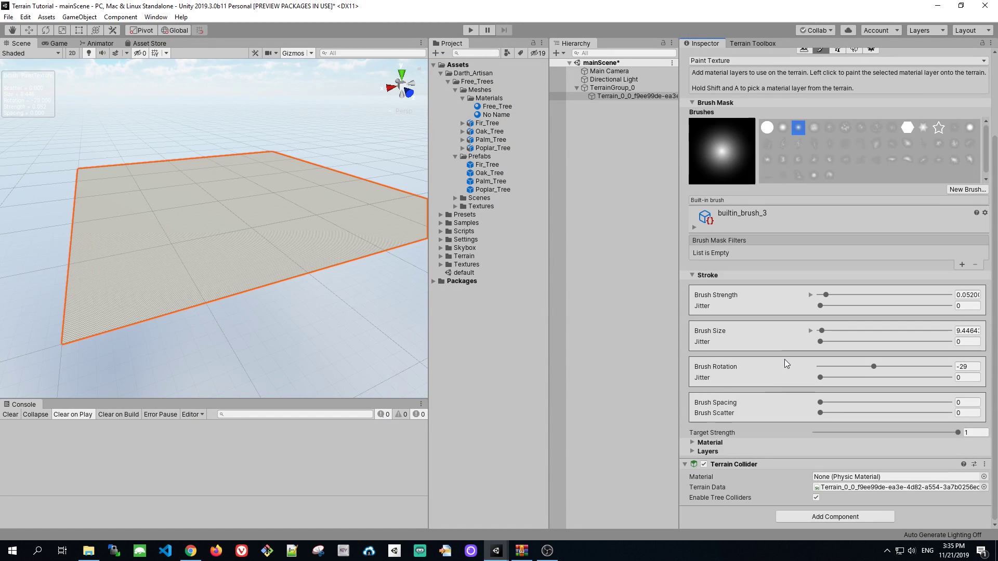
{"action": "left_click", "coordinate": [693, 443]}
{"action": "left_click", "coordinate": [693, 485]}
{"action": "scroll", "coordinate": [786, 426], "scroll_direction": "down", "scroll_amount": 5}
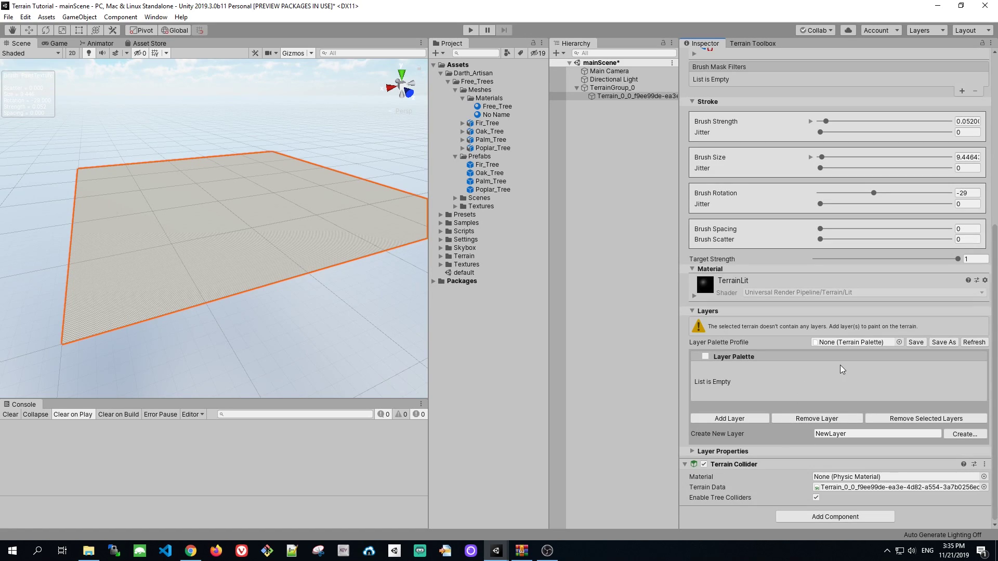
Step: Create a new terrain layer named Grass1 using the GrassGood texture
{"action": "left_click", "coordinate": [867, 434]}
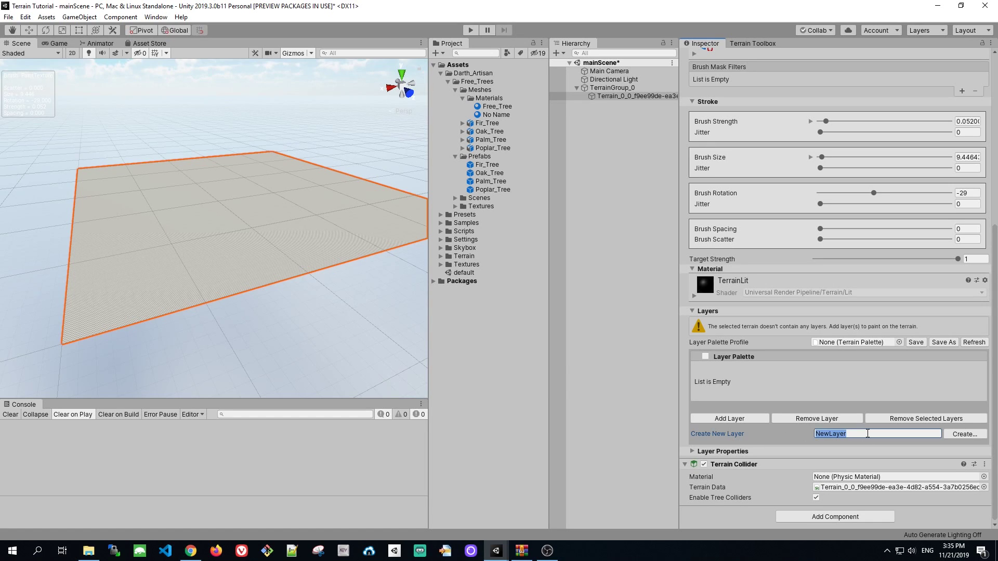
{"action": "type", "text": "Grass1"}
{"action": "left_click", "coordinate": [959, 434]}
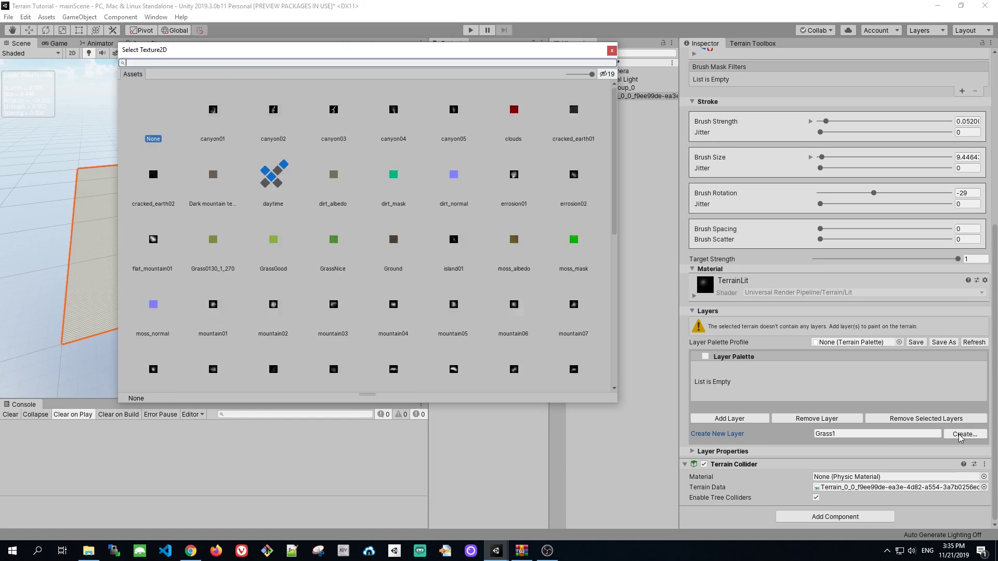
{"action": "left_click", "coordinate": [275, 242]}
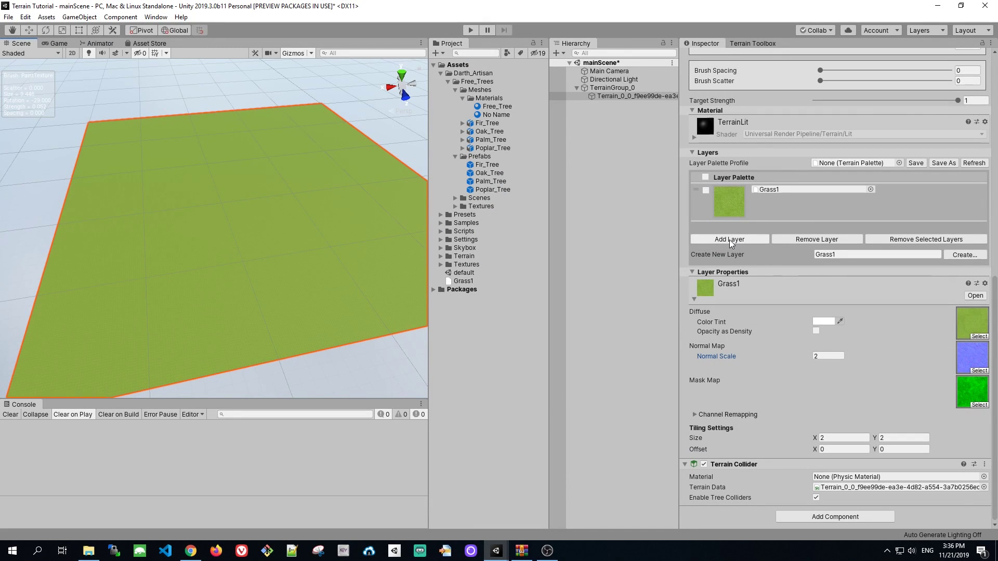
Step: Add the existing rock terrain layer to the layer palette below Grass1
{"action": "left_click", "coordinate": [730, 240]}
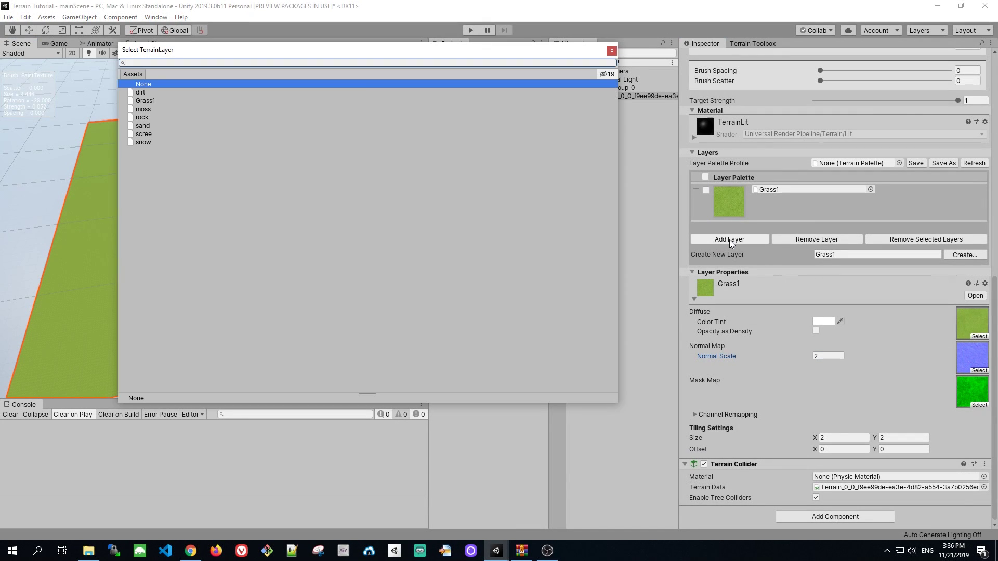
{"action": "double_click", "coordinate": [141, 118]}
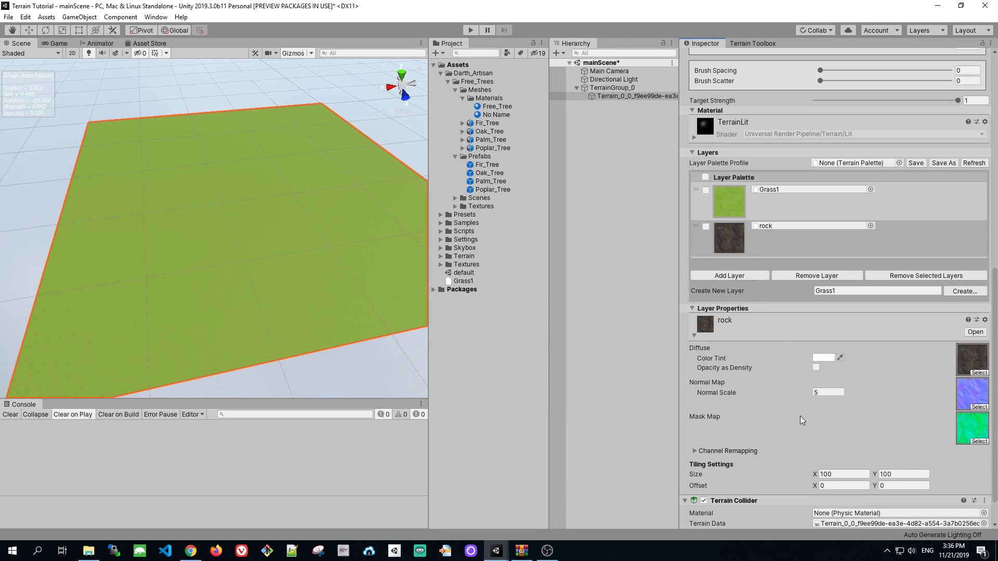
{"action": "scroll", "coordinate": [800, 416], "scroll_direction": "down", "scroll_amount": 2}
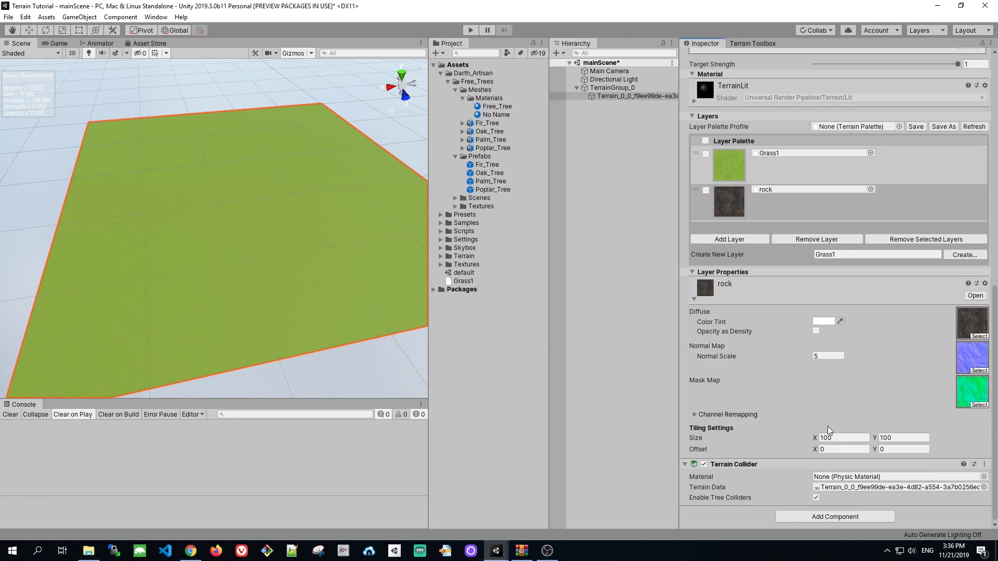
Step: Choose the soft round brush builtin_brush_2 and set its size to about 55 and its strength to about 0.81
{"action": "scroll", "coordinate": [807, 397], "scroll_direction": "up", "scroll_amount": 10}
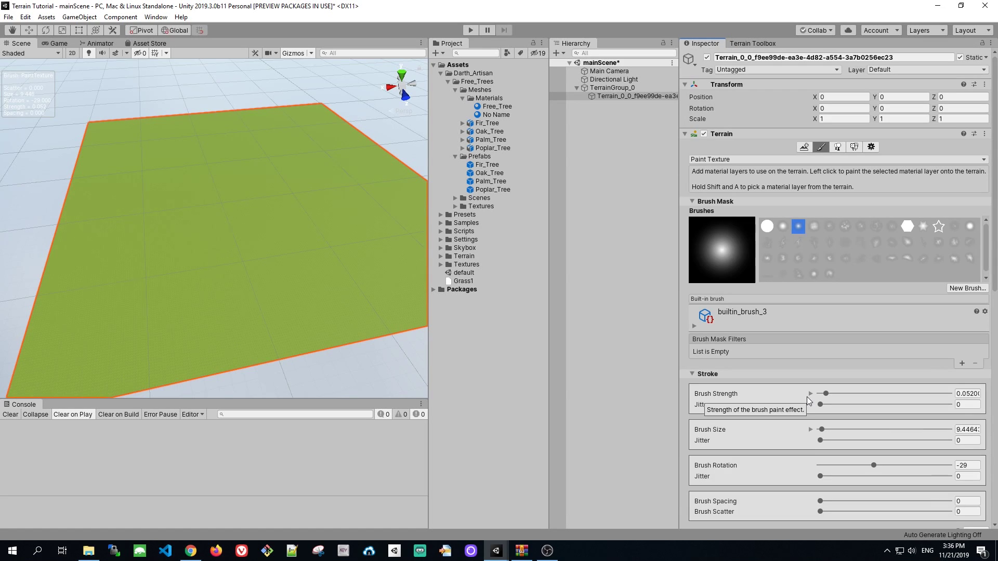
{"action": "left_click", "coordinate": [783, 228]}
{"action": "key", "text": "s"}
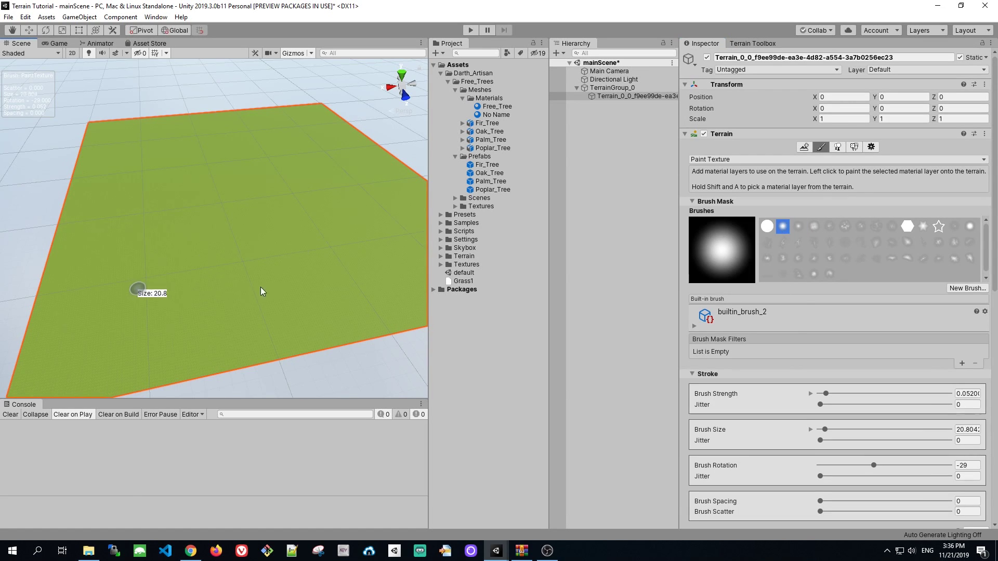
{"action": "key", "text": "s"}
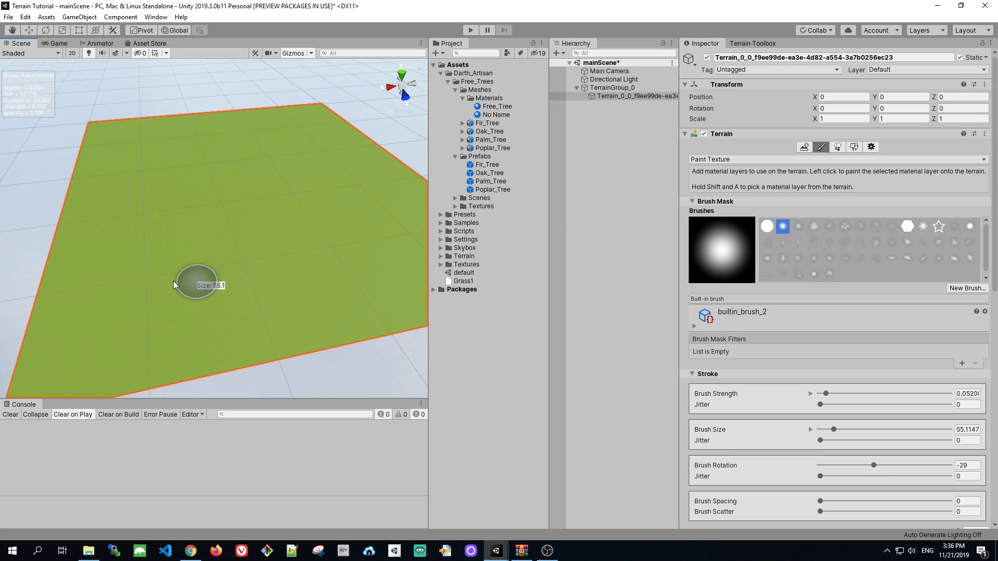
{"action": "key", "text": "a"}
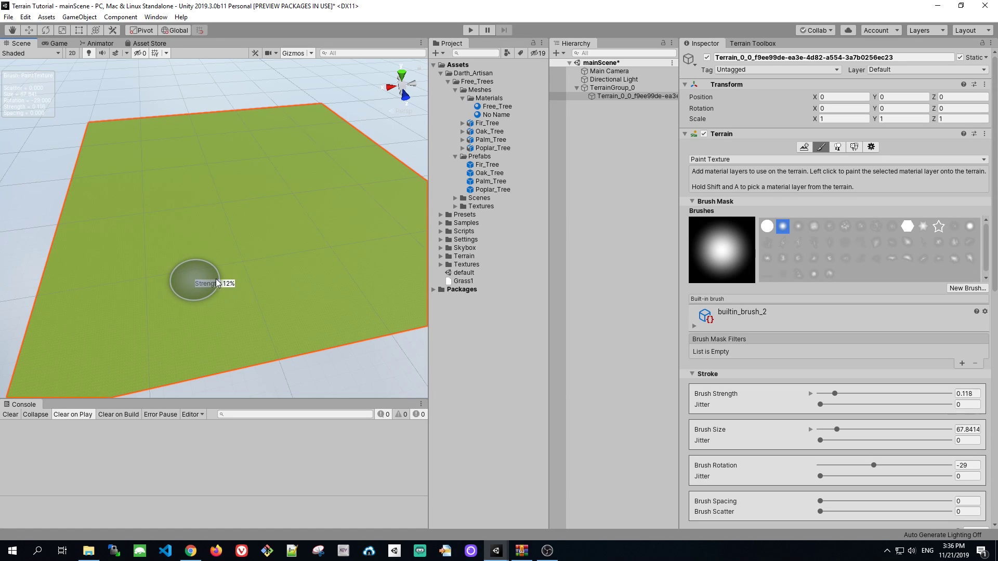
{"action": "left_click_drag", "start_coordinate": [198, 282], "coordinate": [266, 287]}
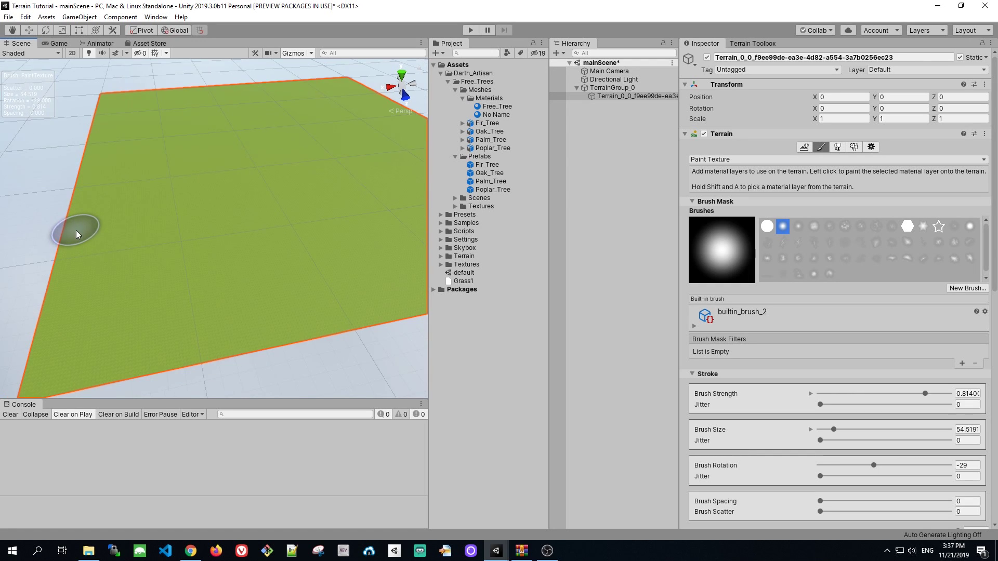
Step: Paint a curved rock band across the grass terrain and widen it with a brush size of about 109
{"action": "mouse_move", "coordinate": [76, 233]}
{"action": "left_mouse_down"}
{"action": "mouse_move", "coordinate": [317, 192]}
{"action": "mouse_move", "coordinate": [455, 312]}
{"action": "left_mouse_up"}
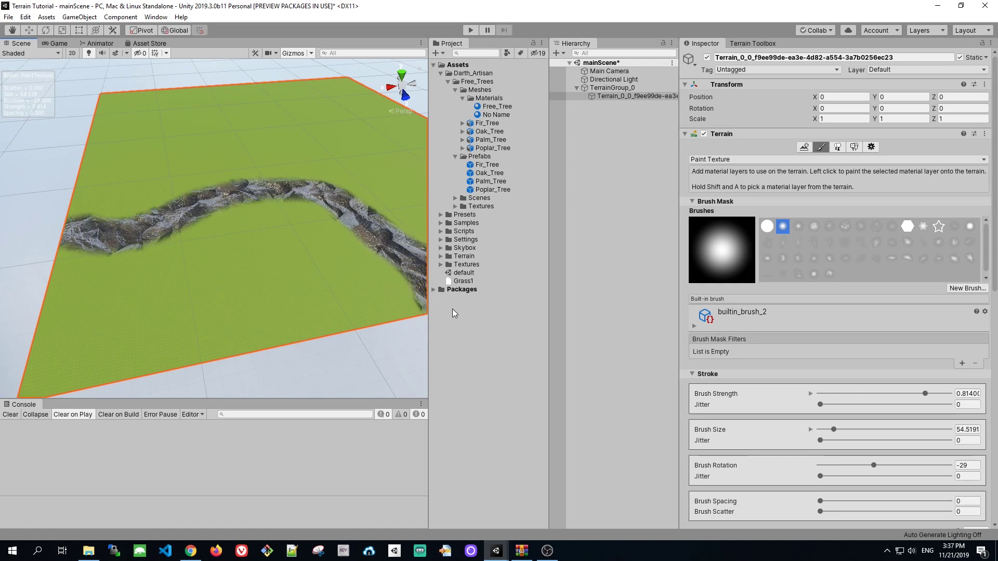
{"action": "scroll", "coordinate": [307, 263], "scroll_direction": "up", "scroll_amount": 3}
{"action": "middle_click_drag", "start_coordinate": [332, 258], "coordinate": [297, 312]}
{"action": "mouse_move", "coordinate": [382, 340]}
{"action": "left_mouse_down"}
{"action": "mouse_move", "coordinate": [330, 233]}
{"action": "mouse_move", "coordinate": [322, 171]}
{"action": "mouse_move", "coordinate": [139, 212]}
{"action": "mouse_move", "coordinate": [159, 223]}
{"action": "mouse_move", "coordinate": [73, 225]}
{"action": "mouse_move", "coordinate": [218, 172]}
{"action": "mouse_move", "coordinate": [227, 200]}
{"action": "mouse_move", "coordinate": [312, 257]}
{"action": "mouse_move", "coordinate": [334, 285]}
{"action": "mouse_move", "coordinate": [198, 180]}
{"action": "left_mouse_up"}
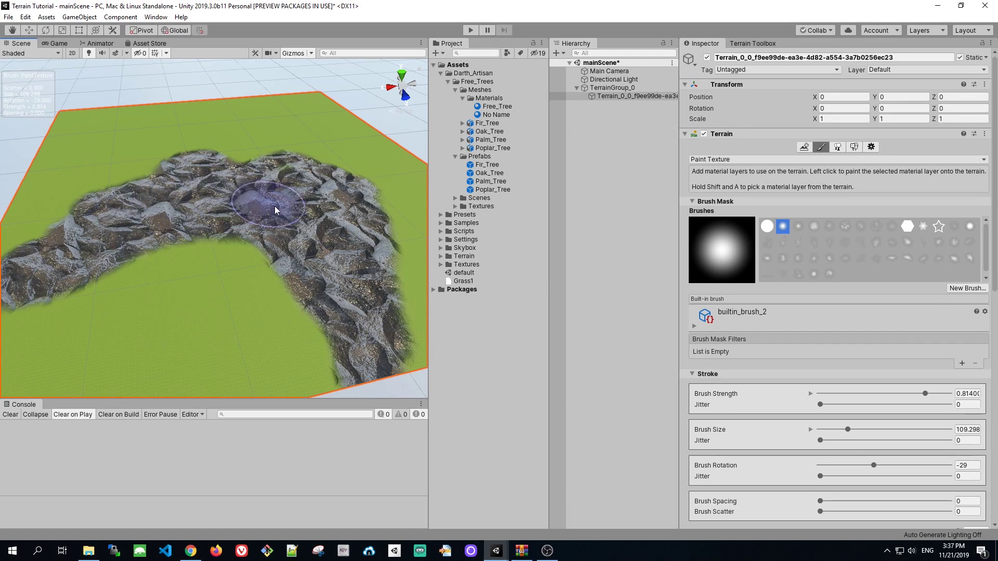
{"action": "mouse_move", "coordinate": [195, 235]}
{"action": "middle_mouse_down"}
{"action": "mouse_move", "coordinate": [211, 200]}
{"action": "mouse_move", "coordinate": [220, 209]}
{"action": "middle_mouse_up"}
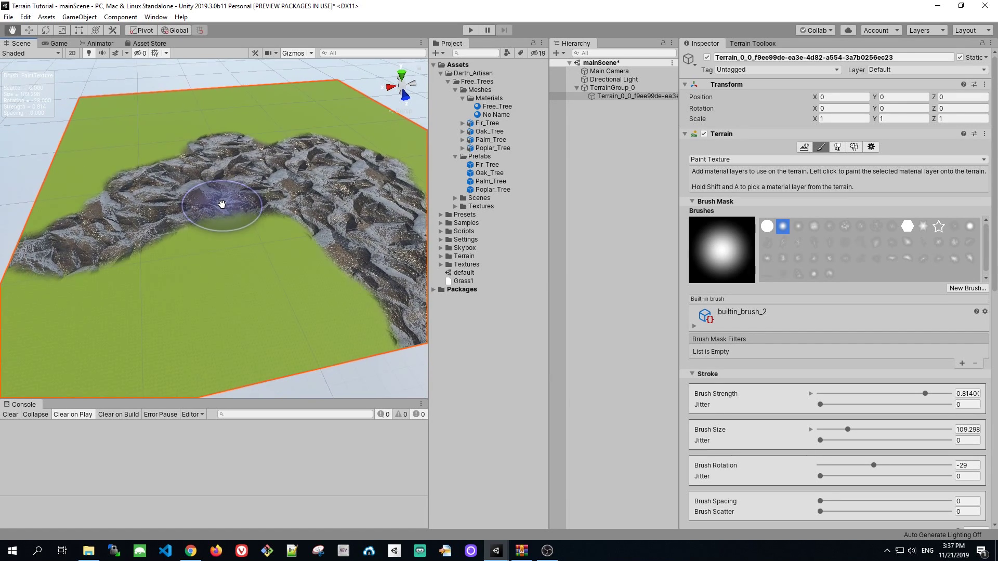
Step: Switch the terrain tool to Sculpt Noise and scale the noise field preview to a finer pattern
{"action": "left_click", "coordinate": [720, 161]}
{"action": "mouse_move", "coordinate": [775, 172]}
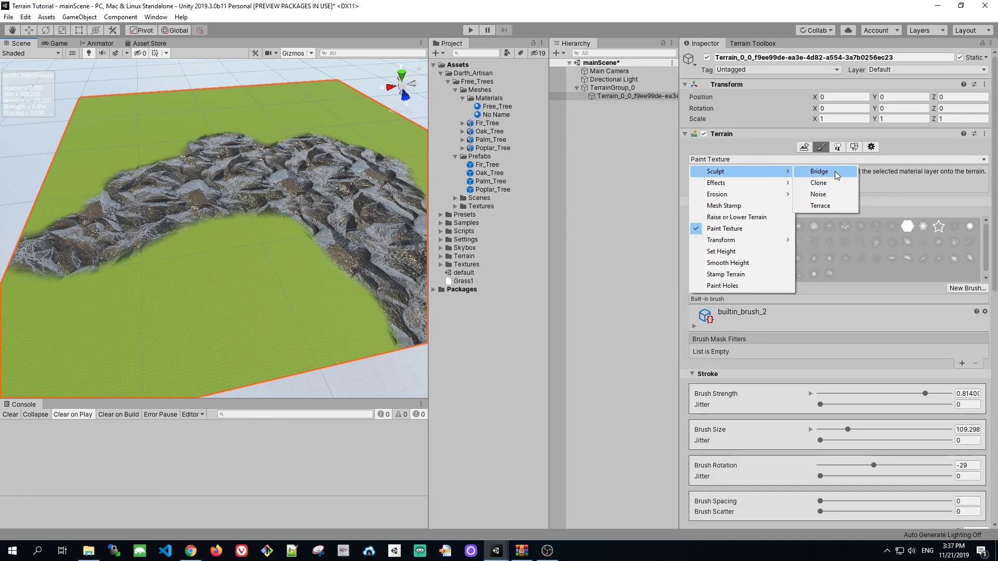
{"action": "left_click", "coordinate": [835, 193]}
{"action": "scroll", "coordinate": [812, 260], "scroll_direction": "down", "scroll_amount": 10}
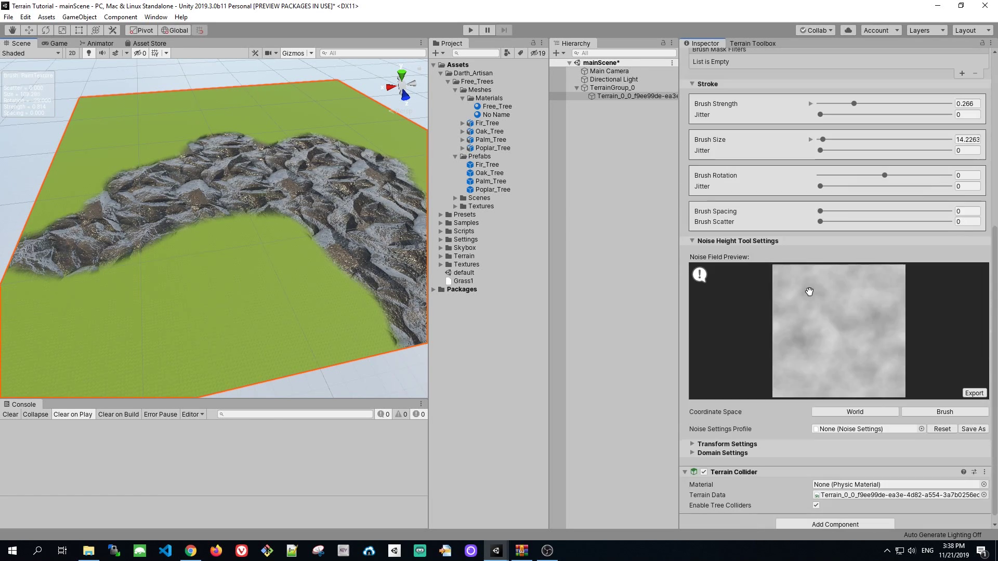
{"action": "scroll", "coordinate": [825, 342], "scroll_direction": "down", "scroll_amount": 3}
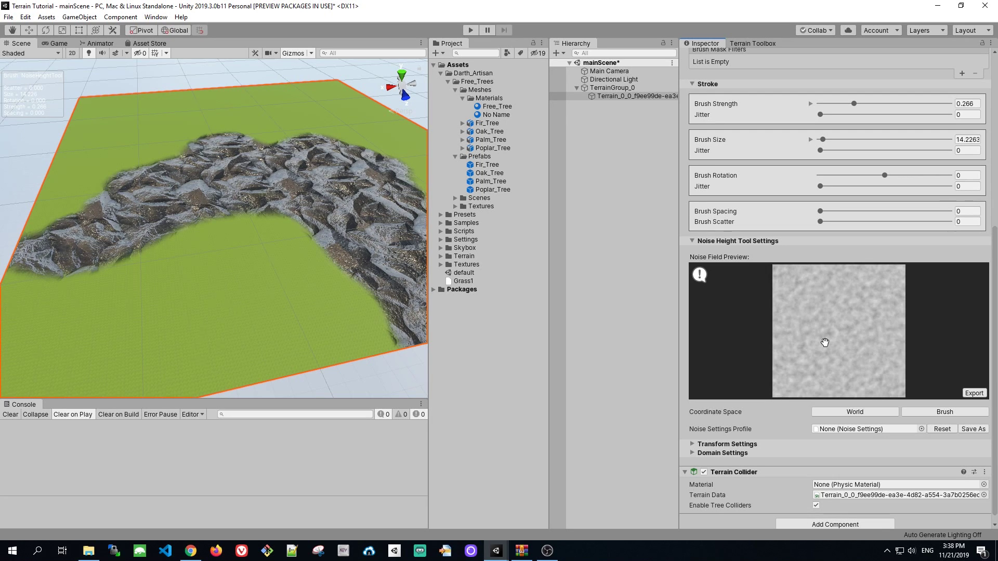
{"action": "middle_click_drag", "start_coordinate": [353, 272], "coordinate": [219, 263]}
{"action": "middle_click_drag", "start_coordinate": [158, 270], "coordinate": [187, 269]}
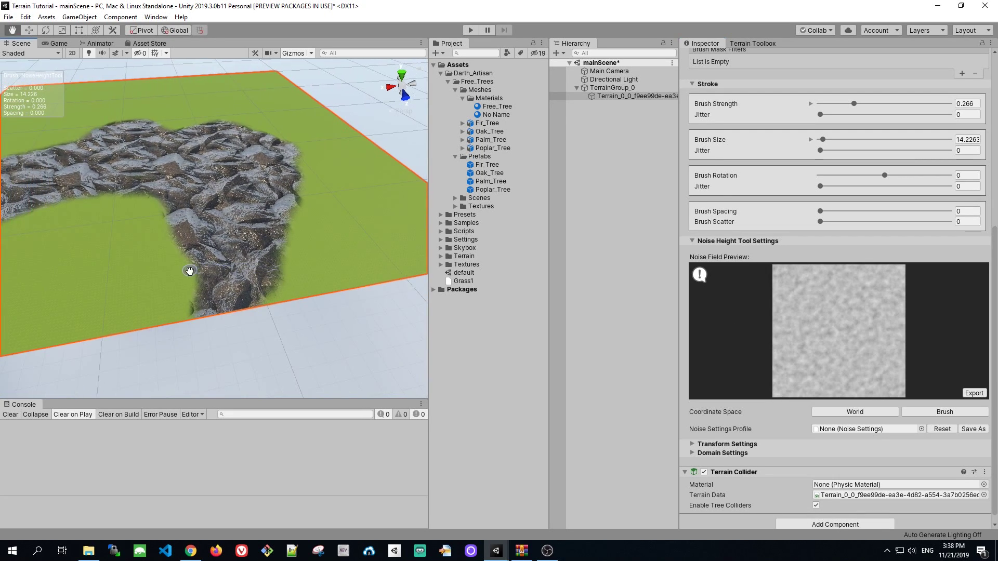